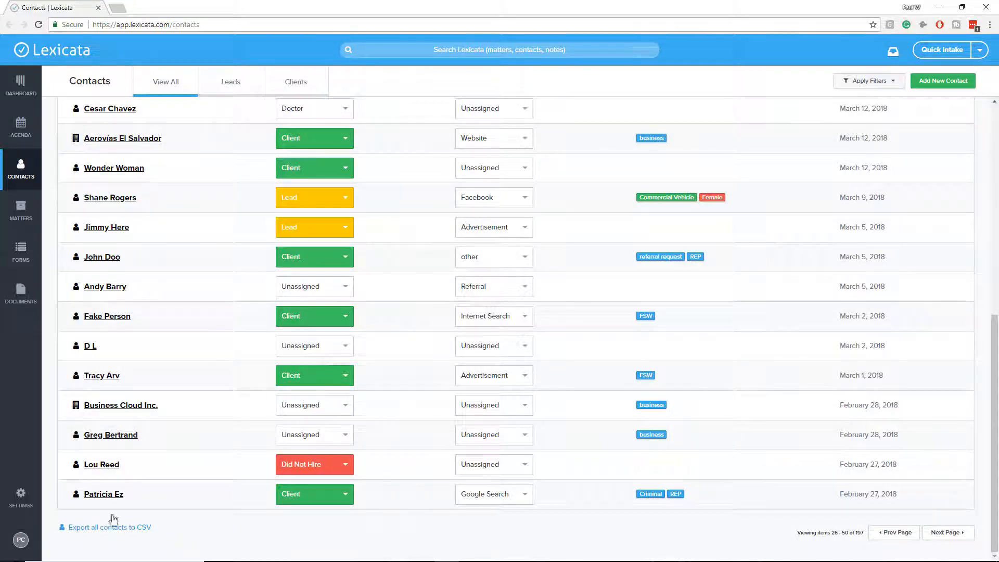
left_click(23, 211)
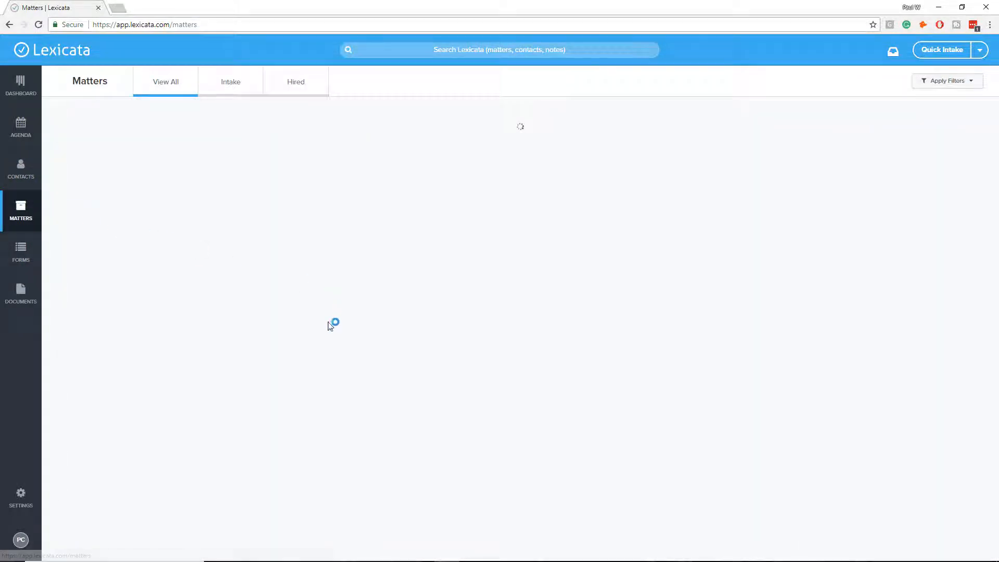
scroll(245, 428, "down", 8)
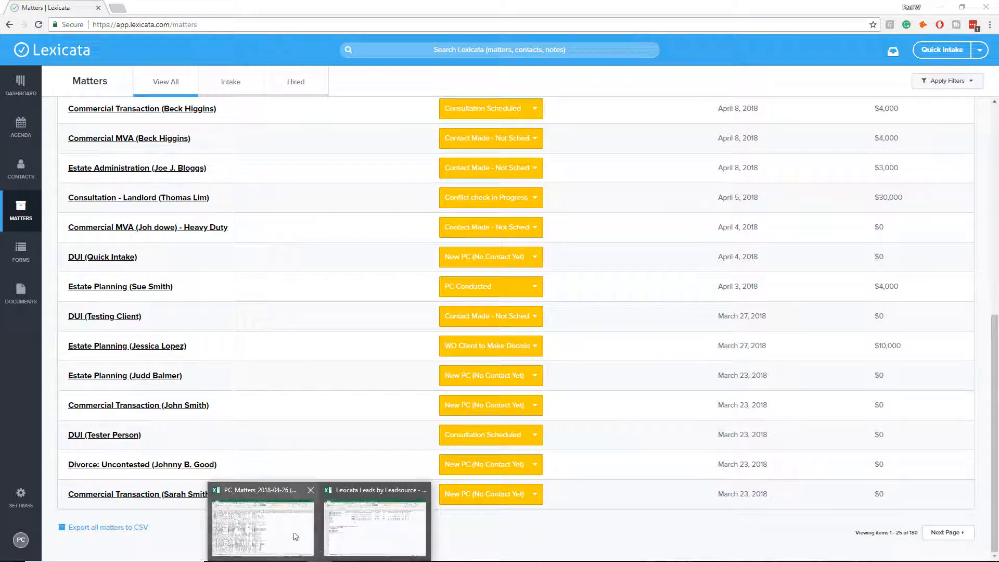
left_click(297, 536)
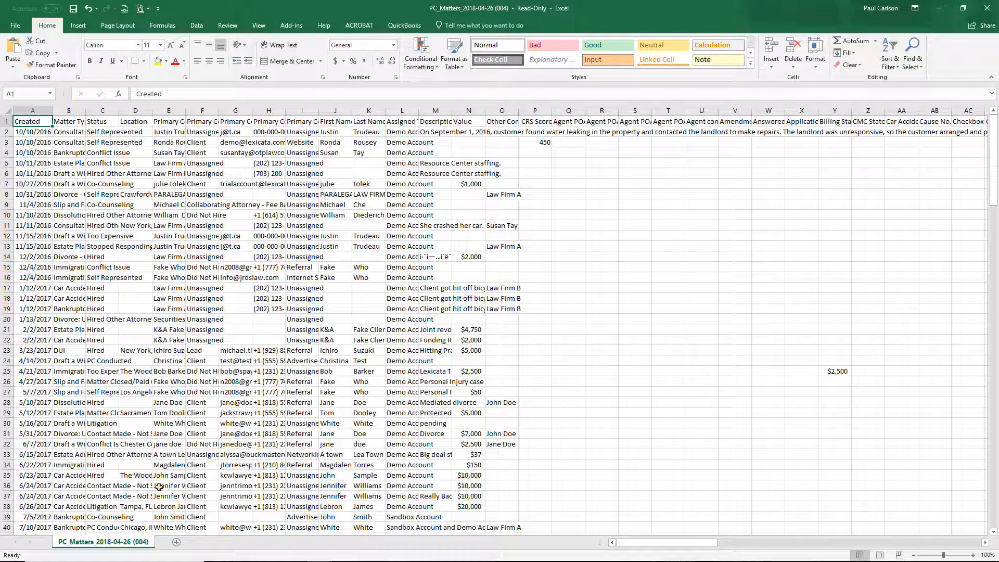
scroll(159, 487, "down", 13)
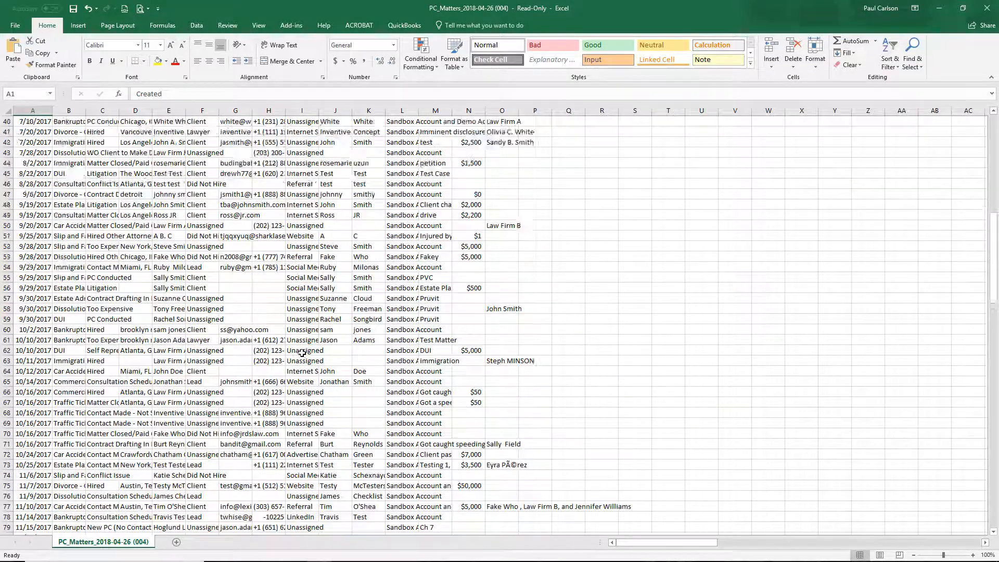
scroll(302, 353, "up", 13)
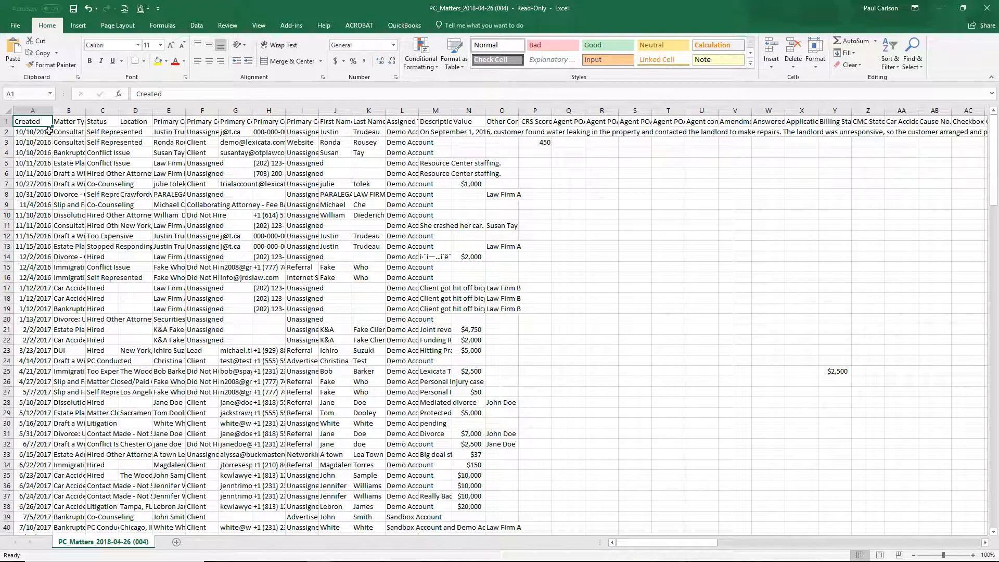
Sort the entire sheet by the Created column from newest to oldest.
left_click(5, 111)
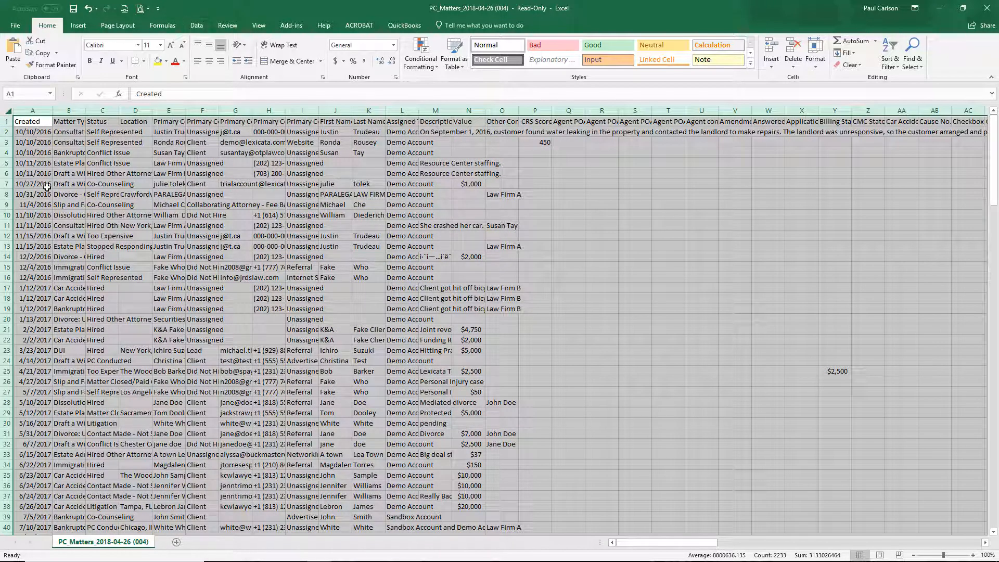
left_click(196, 25)
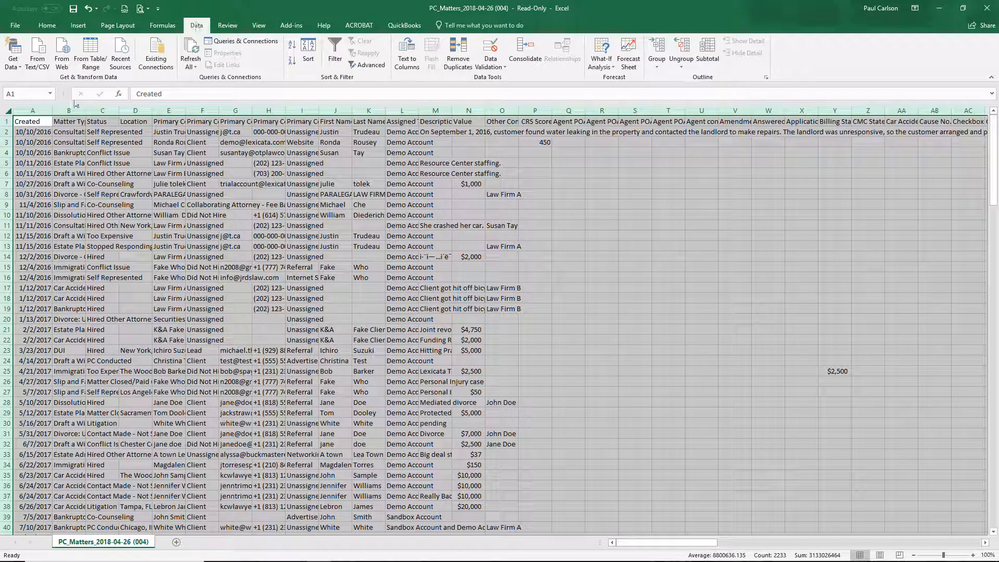
left_click(310, 48)
left_click(479, 313)
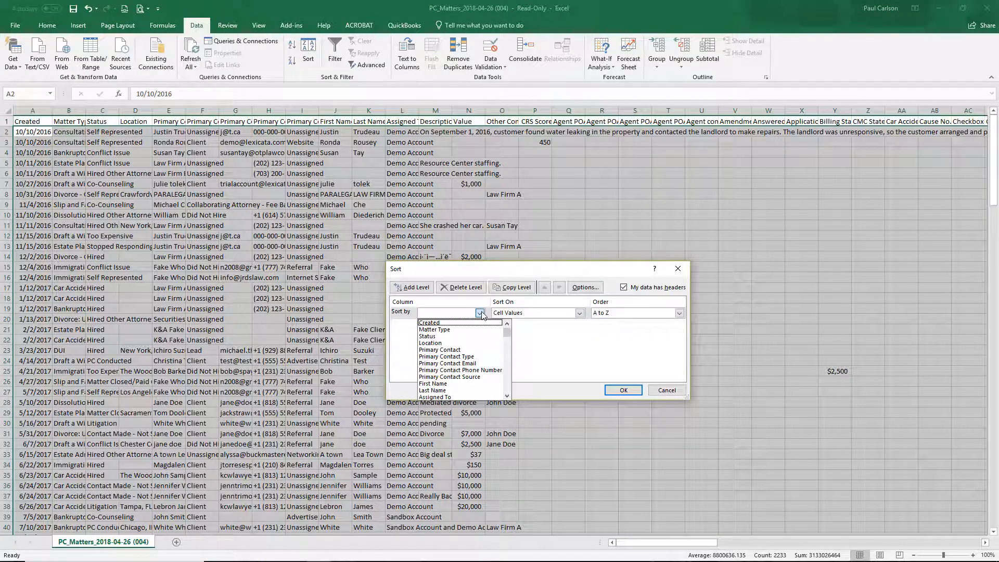
left_click(434, 323)
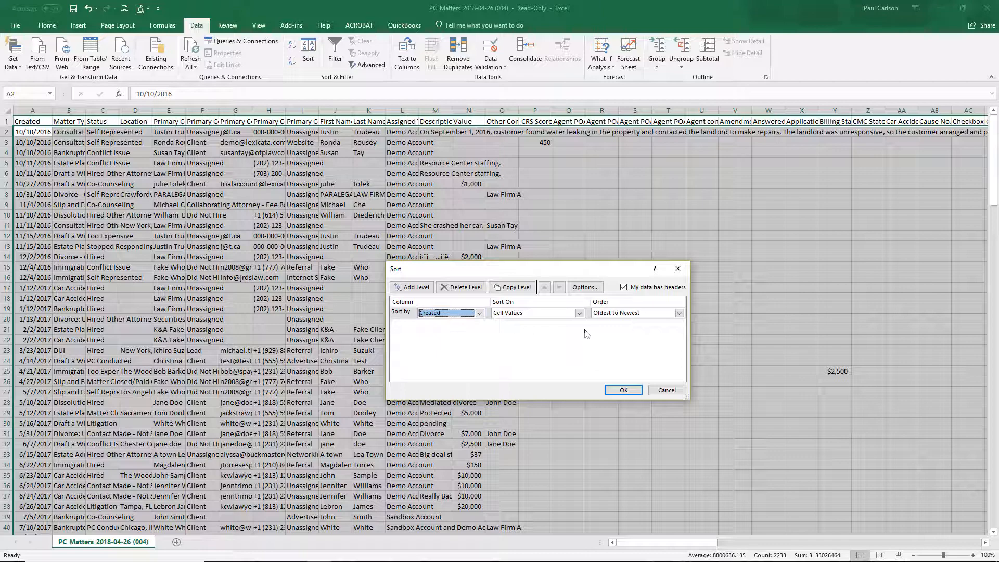
left_click(659, 315)
left_click(630, 328)
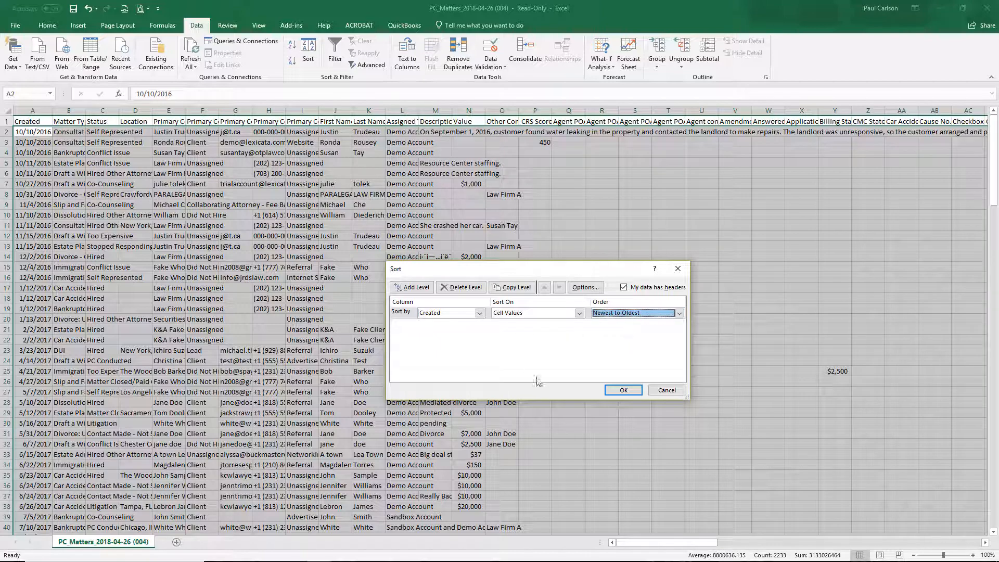
left_click(623, 390)
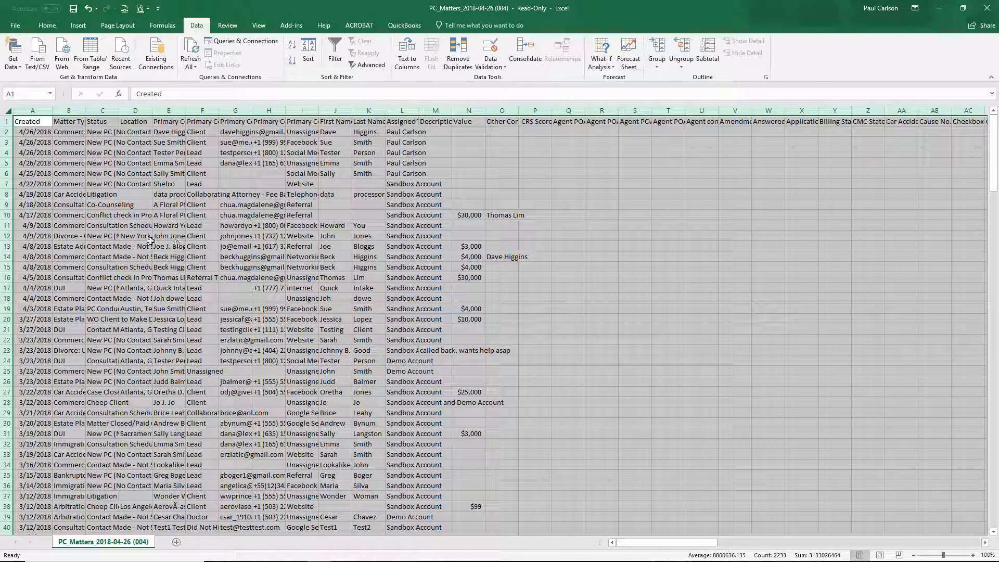
Delete rows 7 through 199, starting with the matter created on 4/22/2018, to keep only the newest matters.
left_click(23, 228)
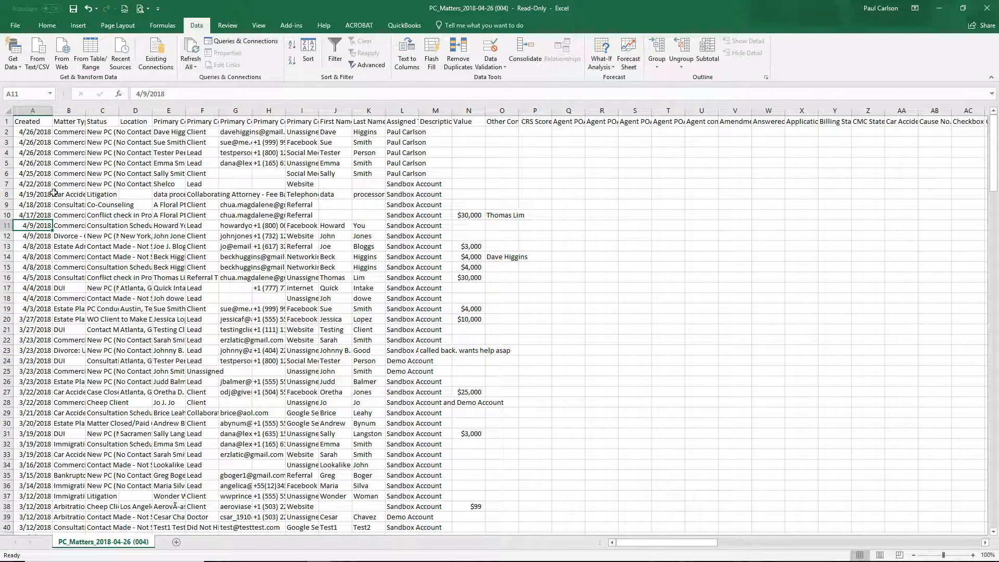
left_click(7, 185)
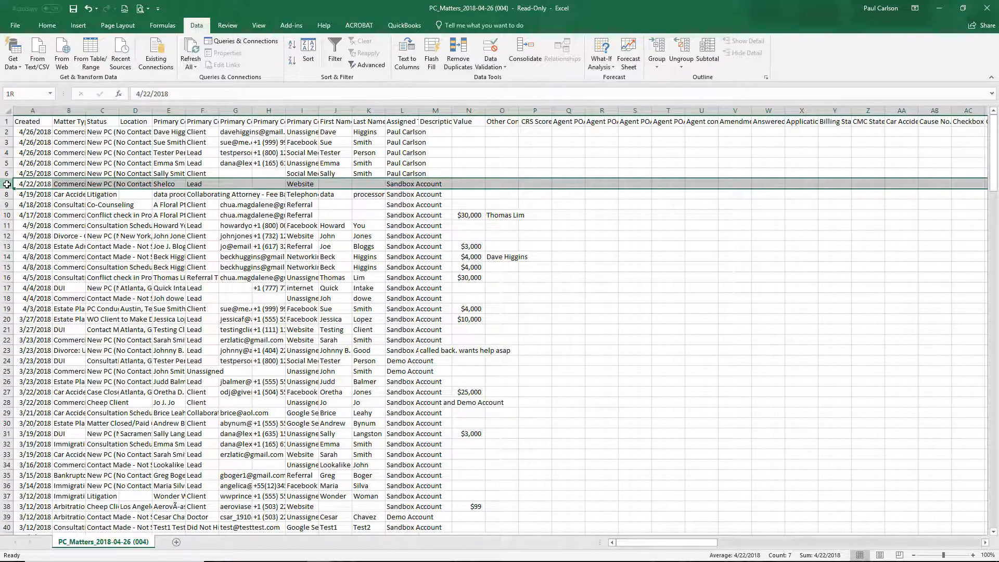
left_click_drag(7, 195, 57, 415)
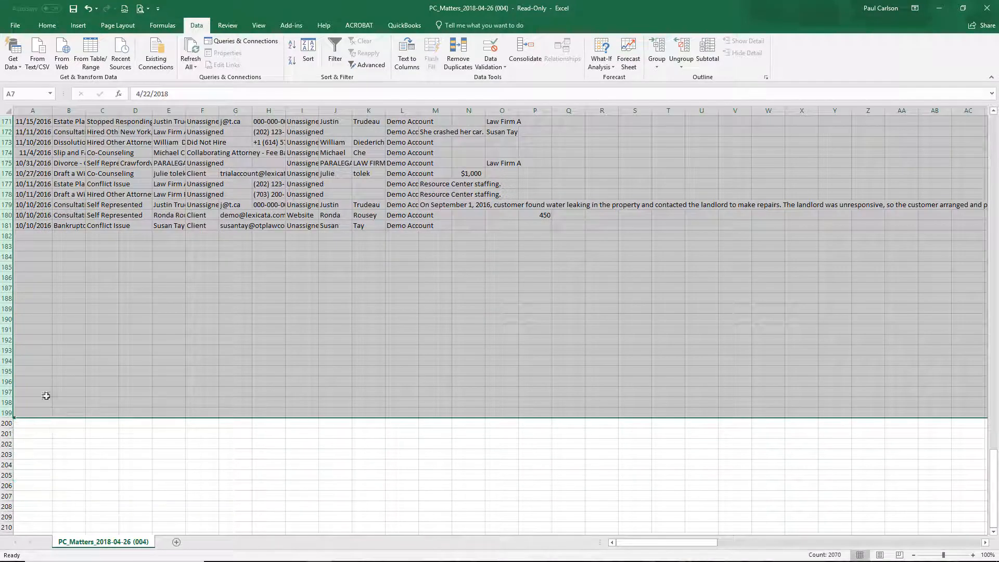
right_click(3, 267)
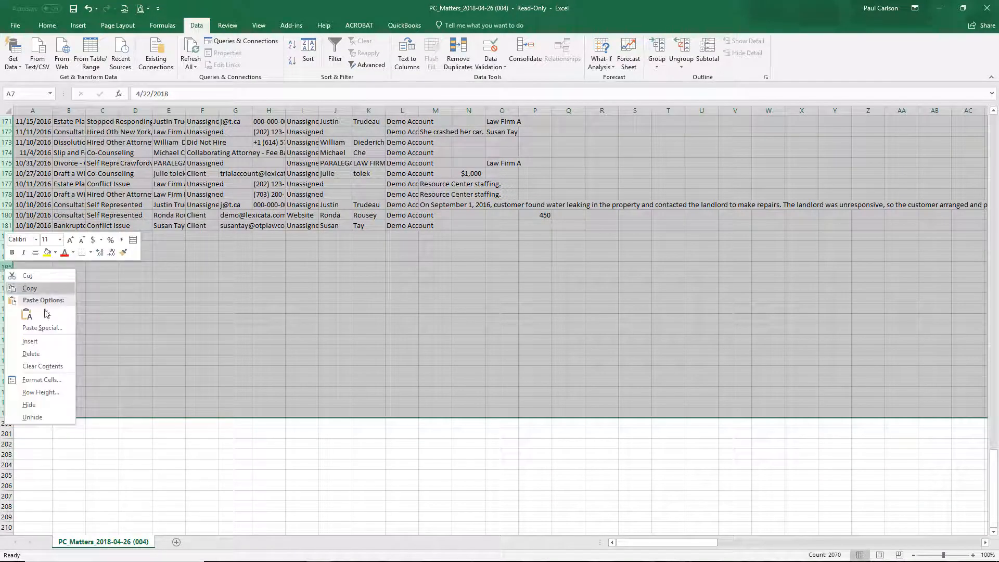
left_click(37, 350)
left_click(240, 237)
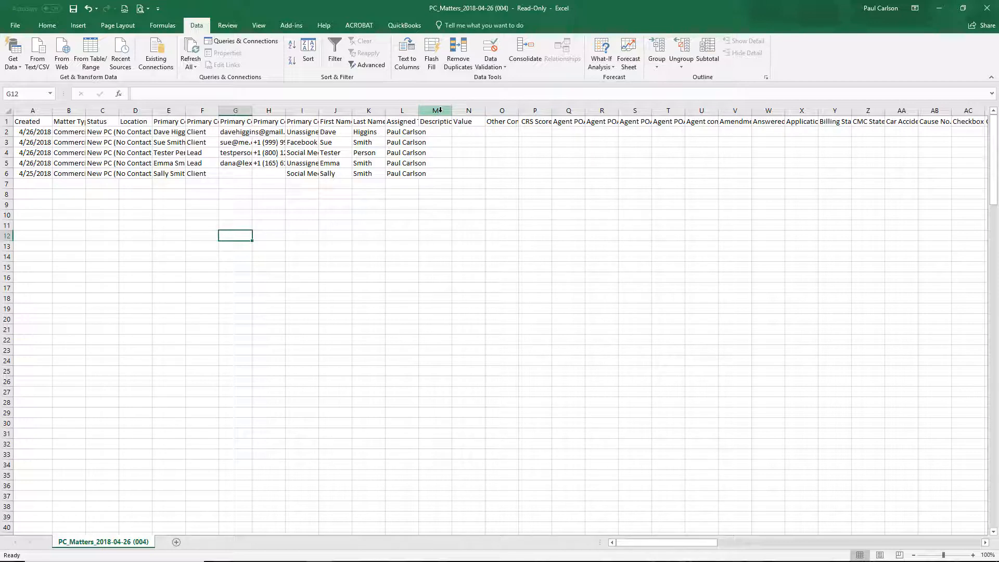
left_click_drag(440, 110, 638, 110)
left_click(587, 193)
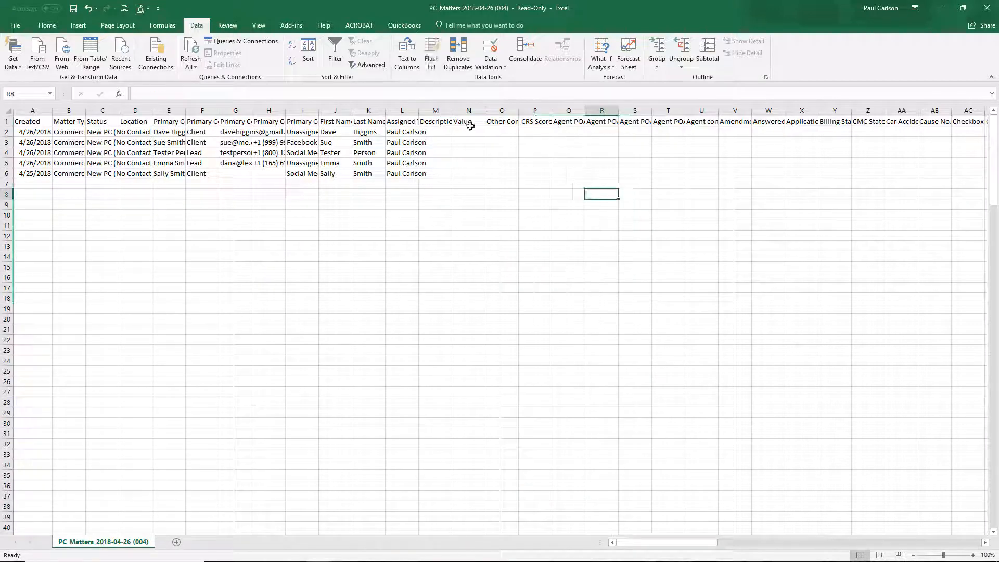
left_click(437, 109)
left_click(487, 172)
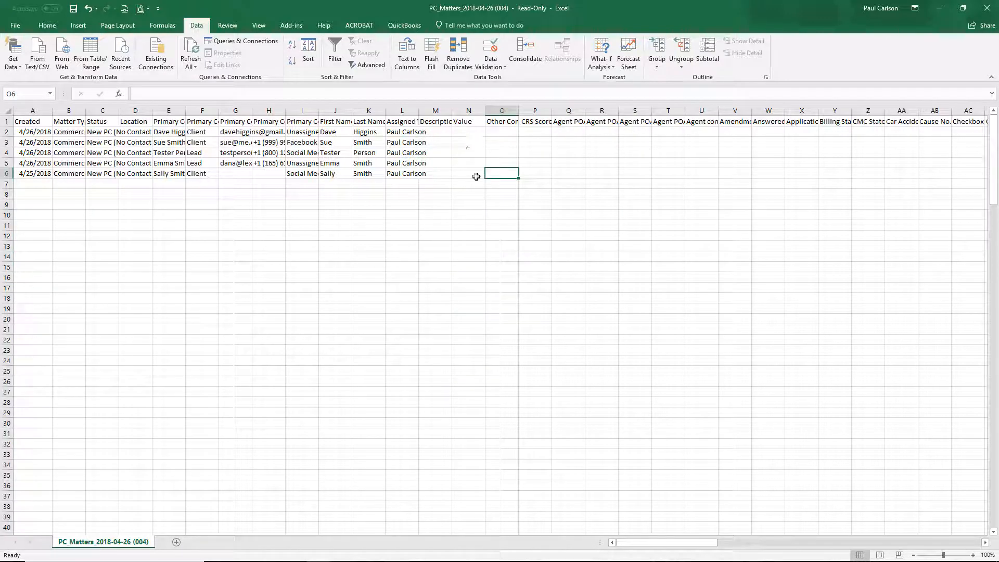
left_click(471, 132)
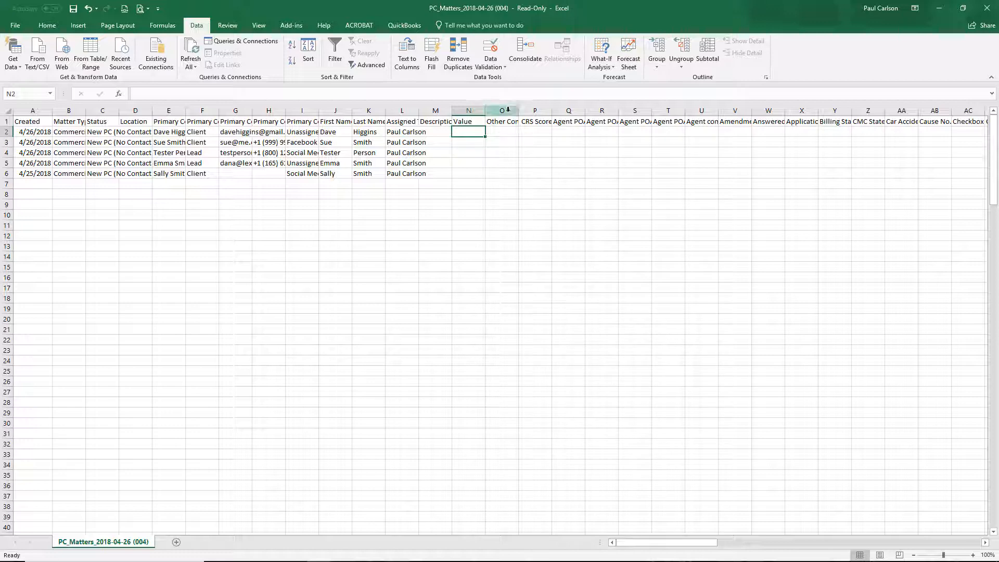
Delete all columns from Other Contacts up to the one just before Lead Source.
left_click_drag(502, 111, 716, 108)
right_click(563, 111)
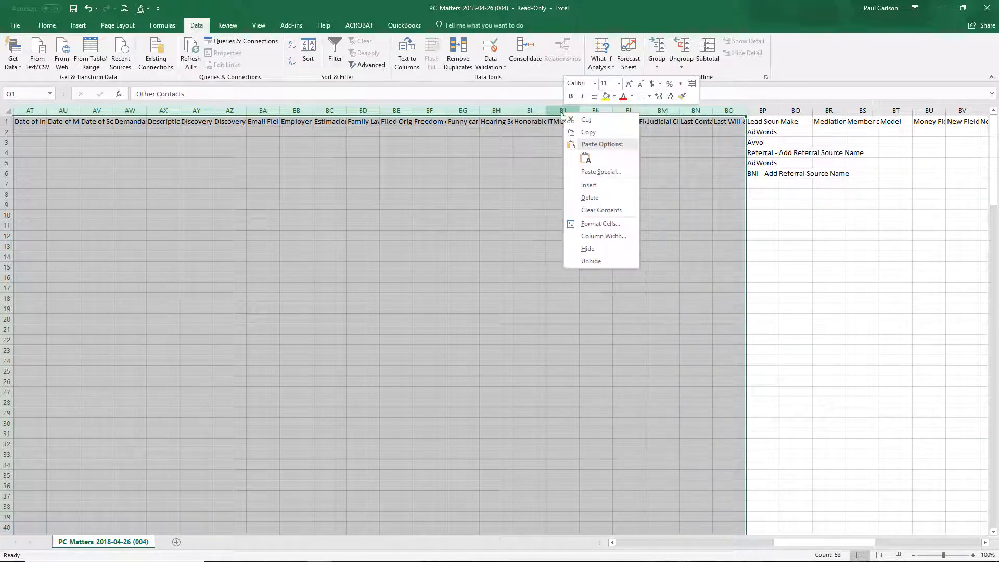
left_click(588, 198)
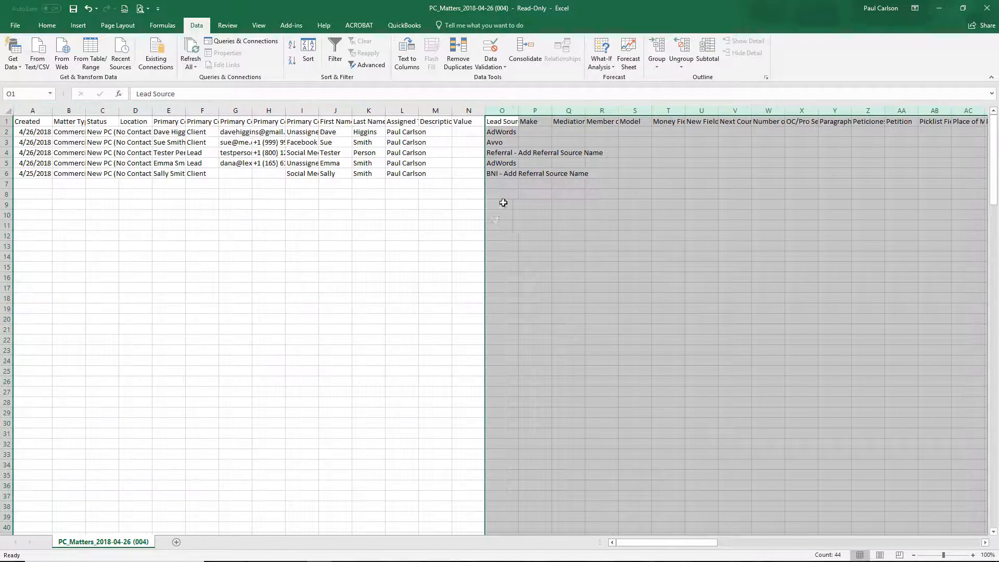
Delete the columns between Lead Source and Referral Source, from Make through QWERTY.
left_click_drag(539, 110, 622, 110)
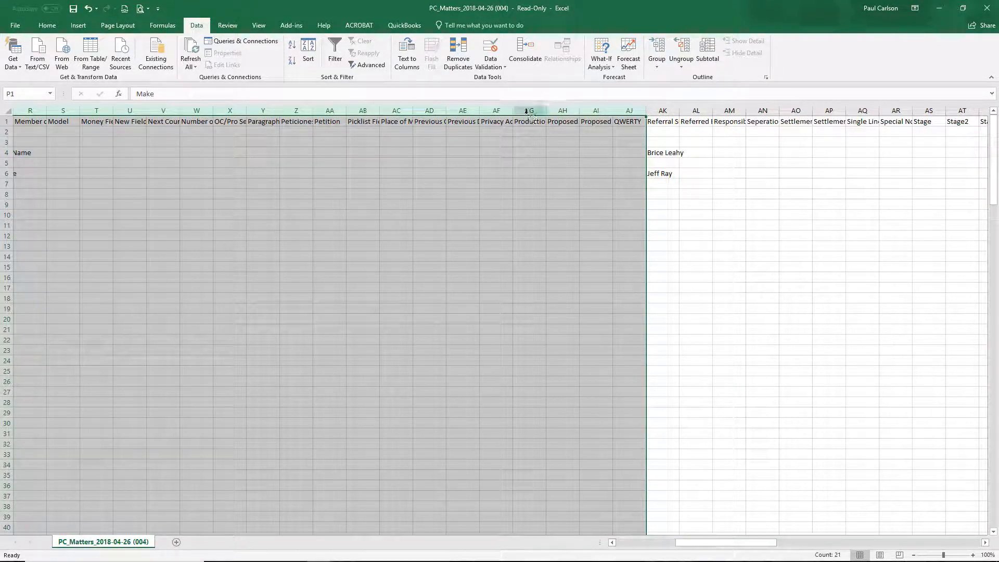
right_click(529, 111)
left_click(546, 203)
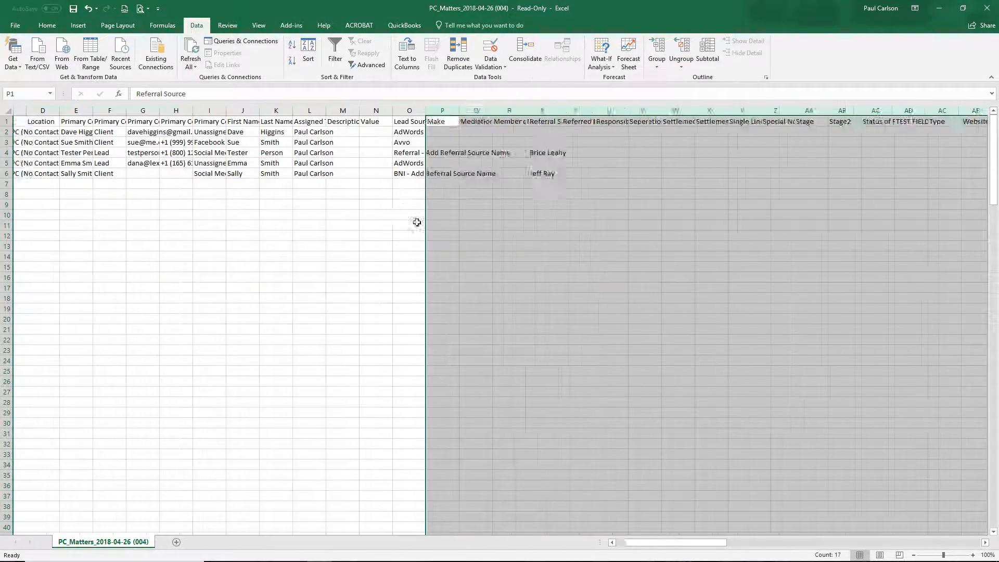
Delete the columns after Referral Source, from Referred By past Work Permit #, and return to the sheet's first columns.
left_click_drag(529, 111, 700, 110)
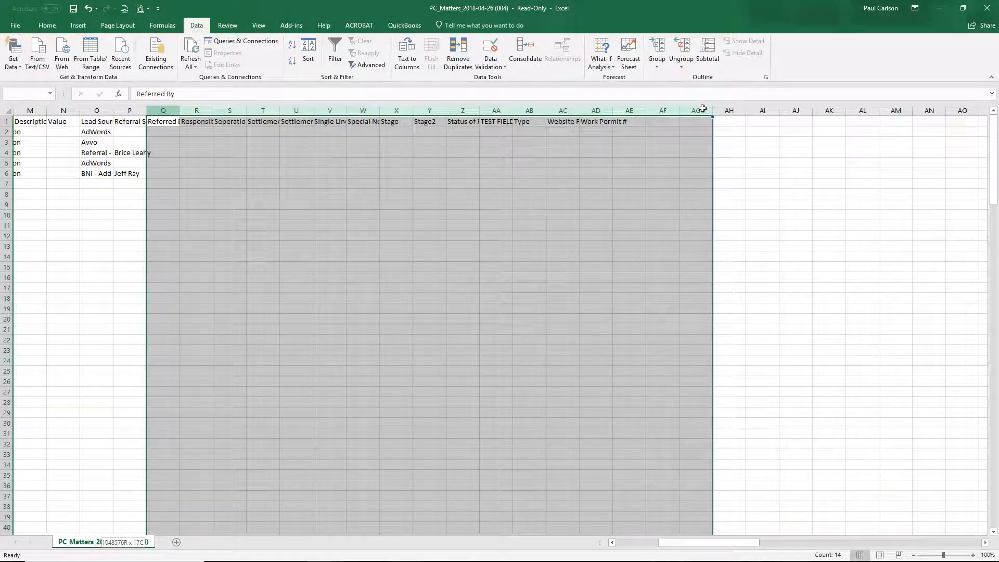
right_click(498, 112)
left_click(521, 197)
left_click_drag(263, 215, 296, 215)
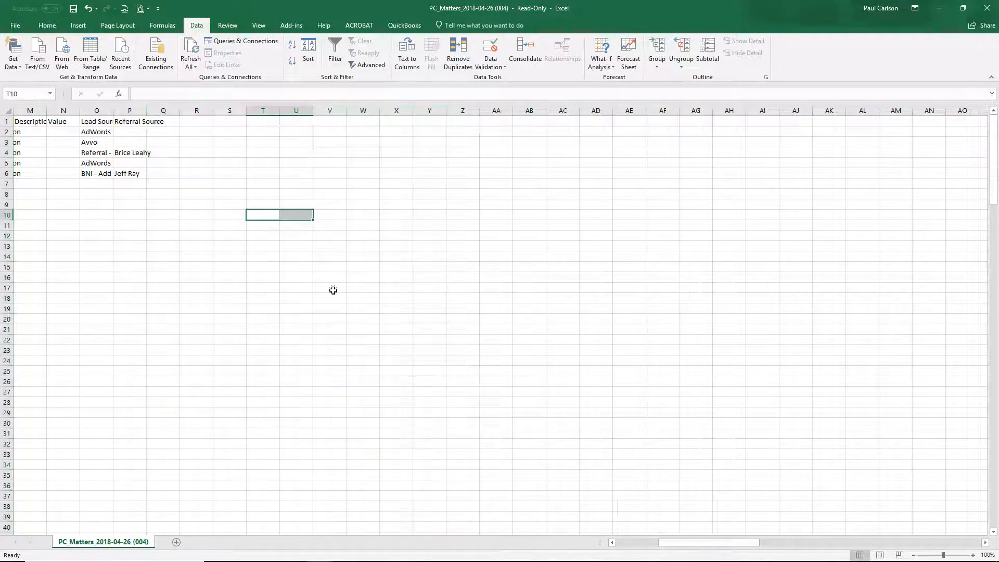
left_click(624, 543)
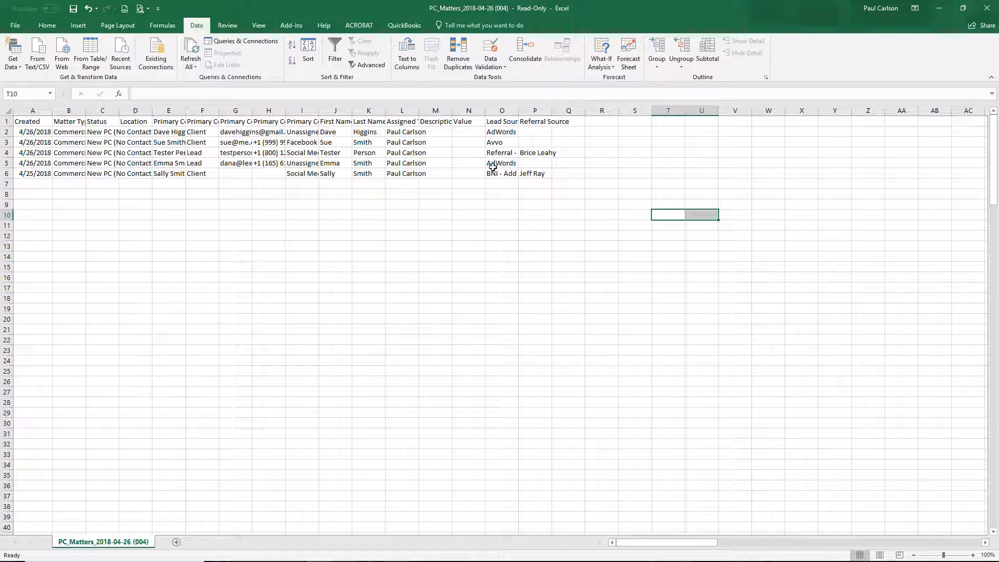
Move the Lead Source and Referral Source columns to the front of the sheet, ahead of Created.
left_click(501, 111)
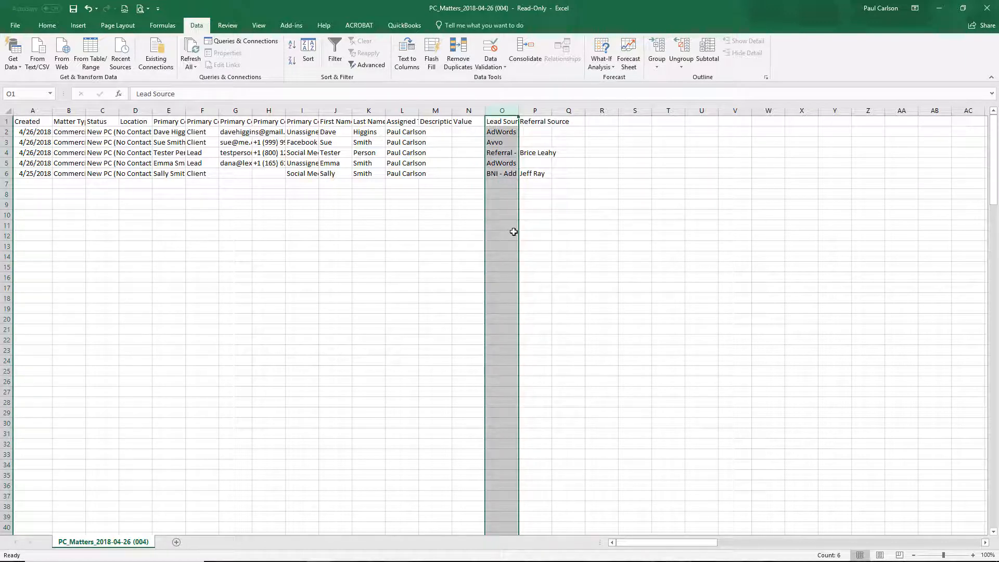
left_click(570, 284)
left_click(505, 113)
left_click_drag(535, 112, 508, 115)
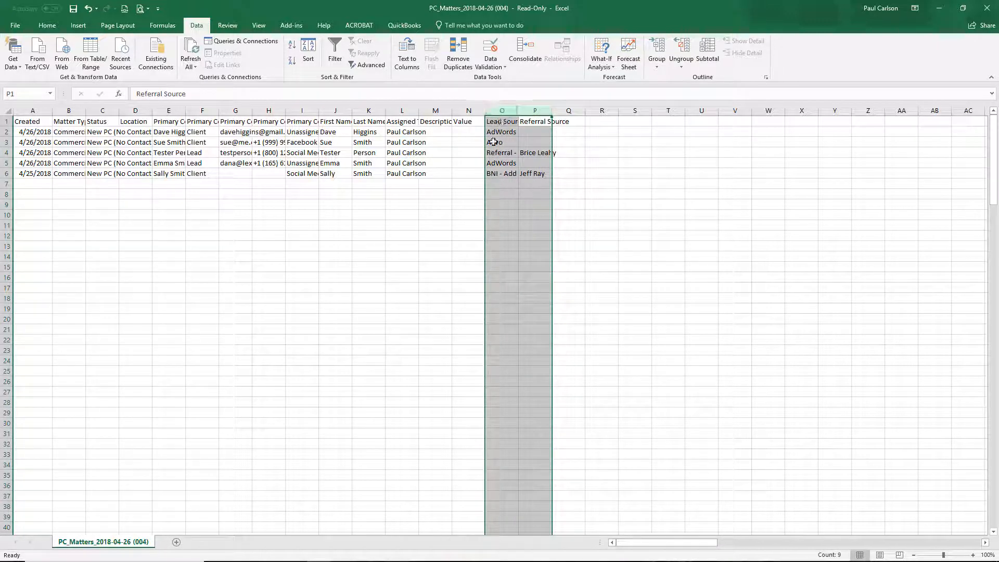
left_click_drag(486, 147, 21, 165)
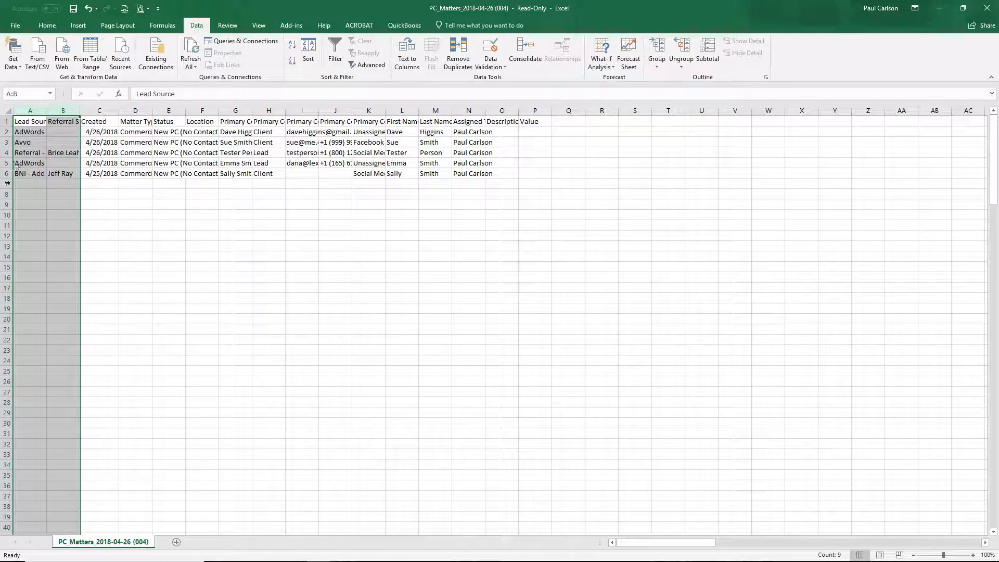
Widen the Lead Source and Referral Source columns equally so their entries are easier to read.
double_click(48, 111)
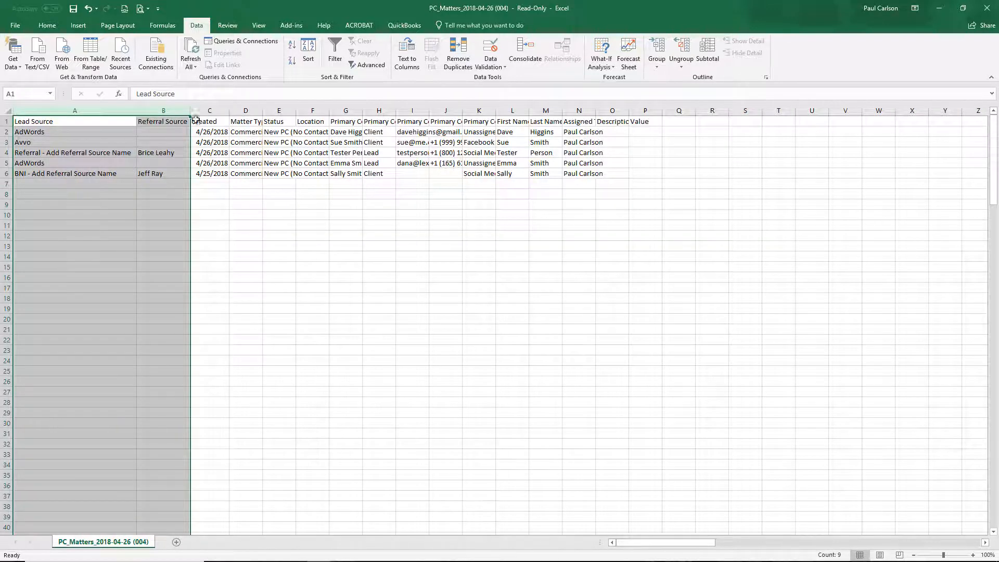
mouse_move(192, 110)
left_mouse_down()
mouse_move(229, 110)
mouse_move(204, 110)
left_mouse_up()
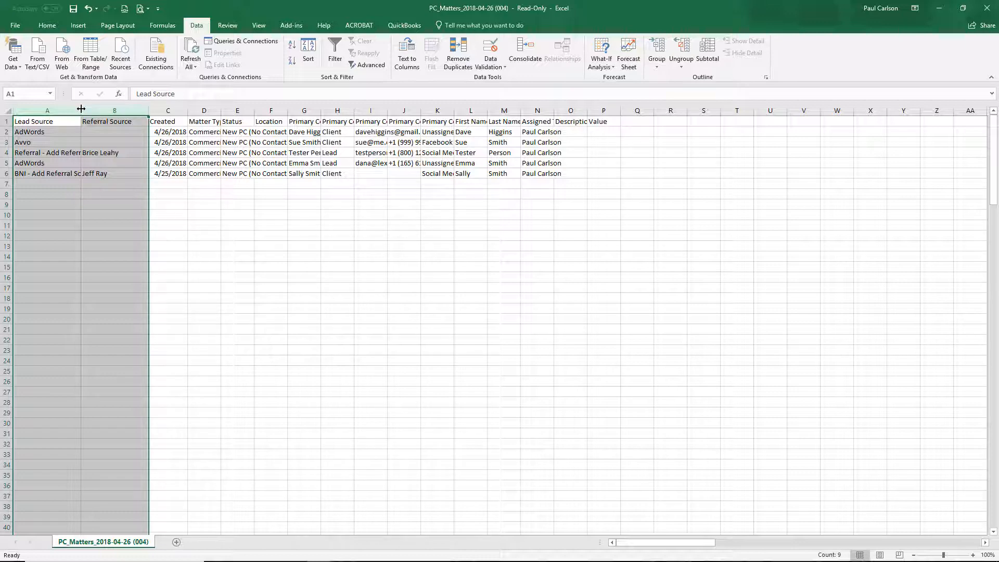
left_click_drag(81, 111, 124, 120)
left_click(320, 234)
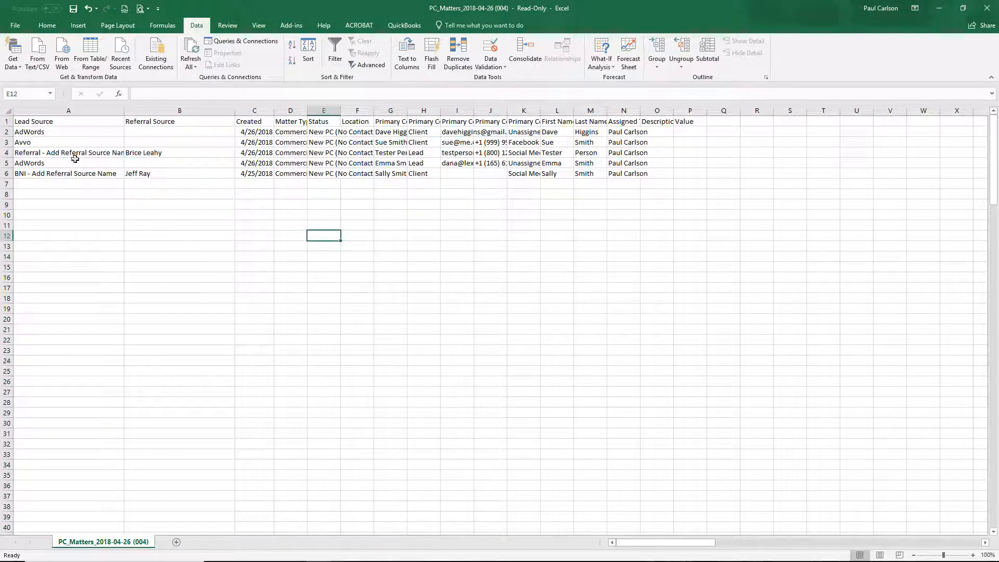
Set up a custom sort of the whole sheet with Lead Source, Z to A, as the first sort level.
left_click(8, 112)
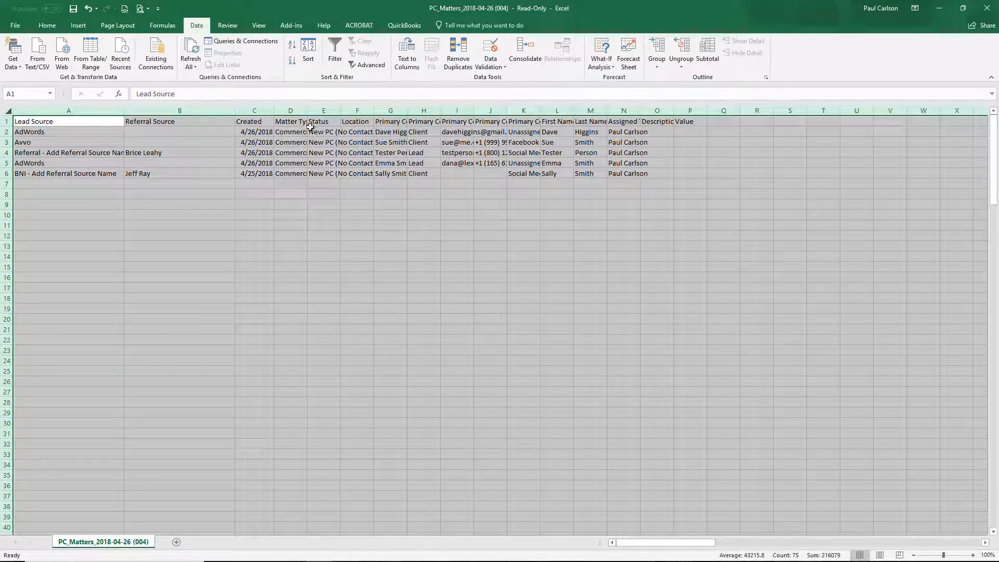
left_click(308, 52)
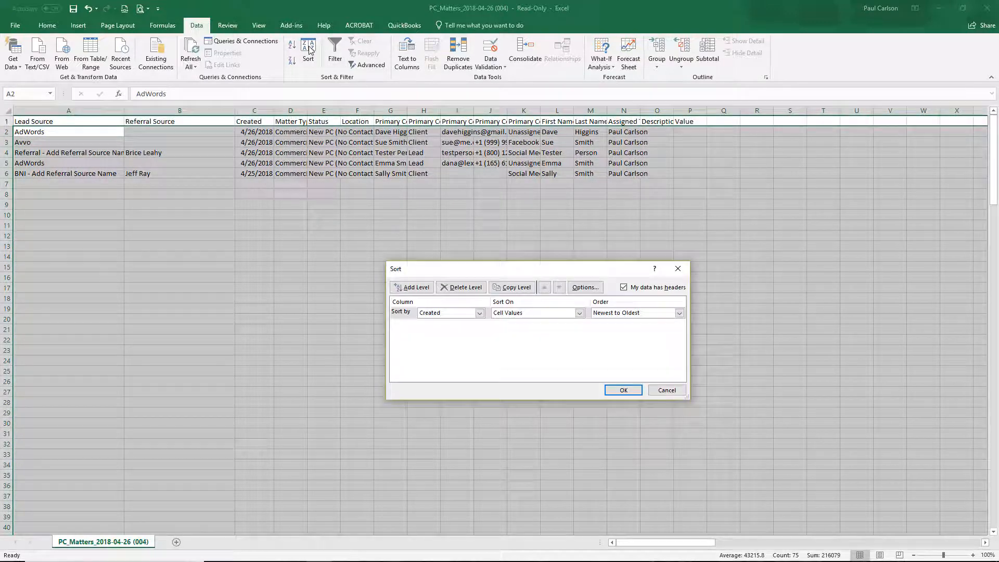
left_click(480, 312)
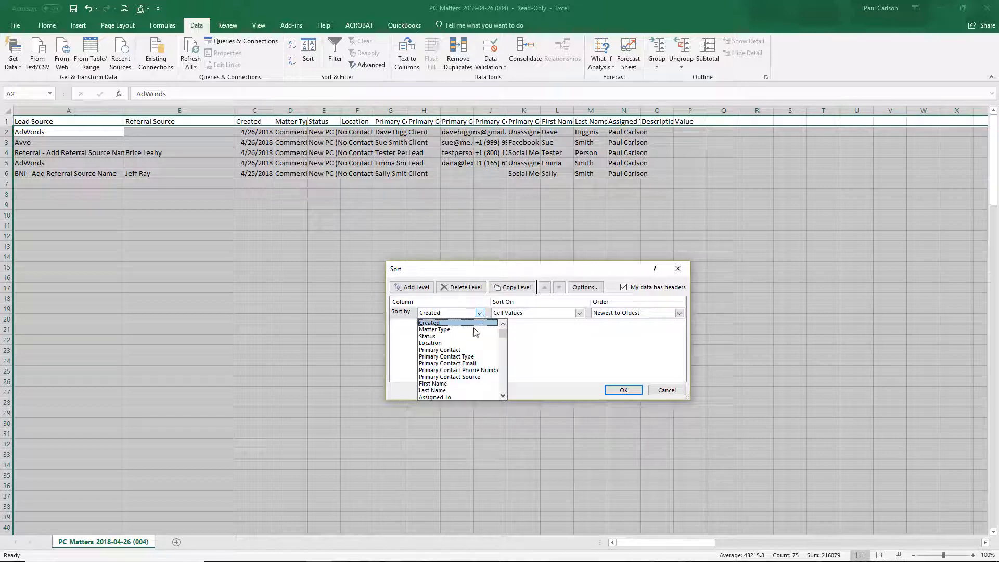
left_click(503, 323)
left_click(436, 323)
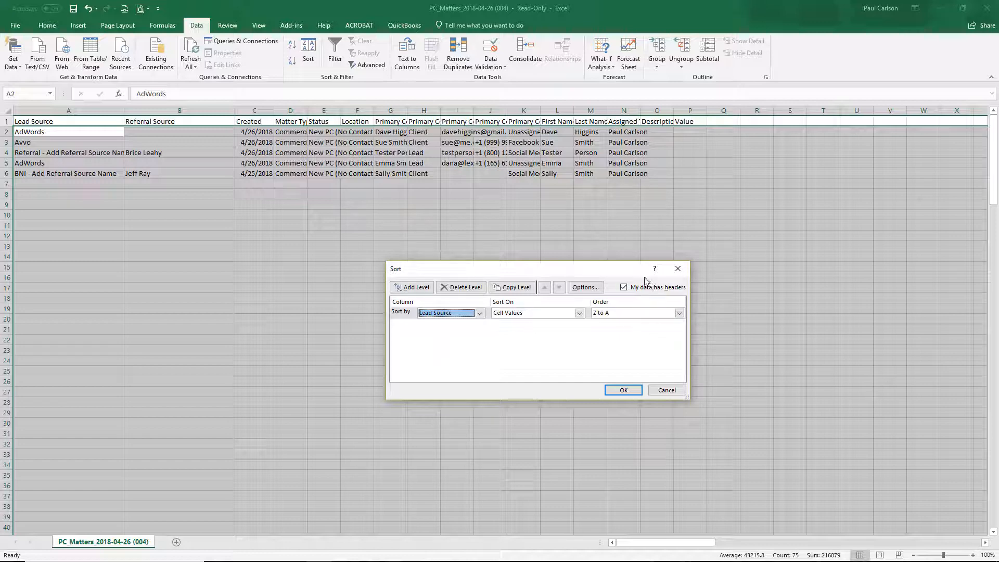
Add sort levels for Referral Source, A to Z, and Created, Oldest to Newest, and apply the sort.
left_click(411, 287)
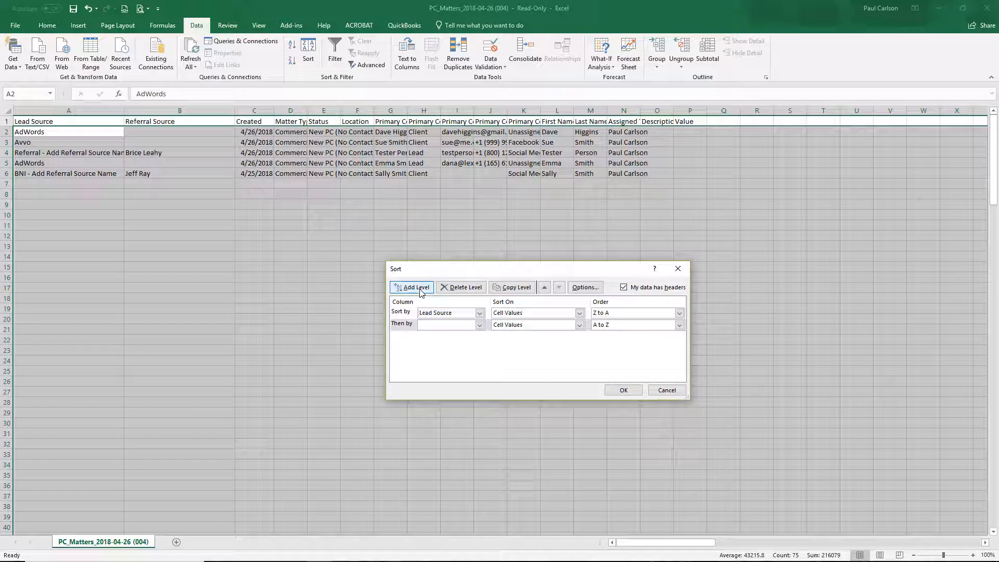
left_click(479, 326)
left_click(451, 343)
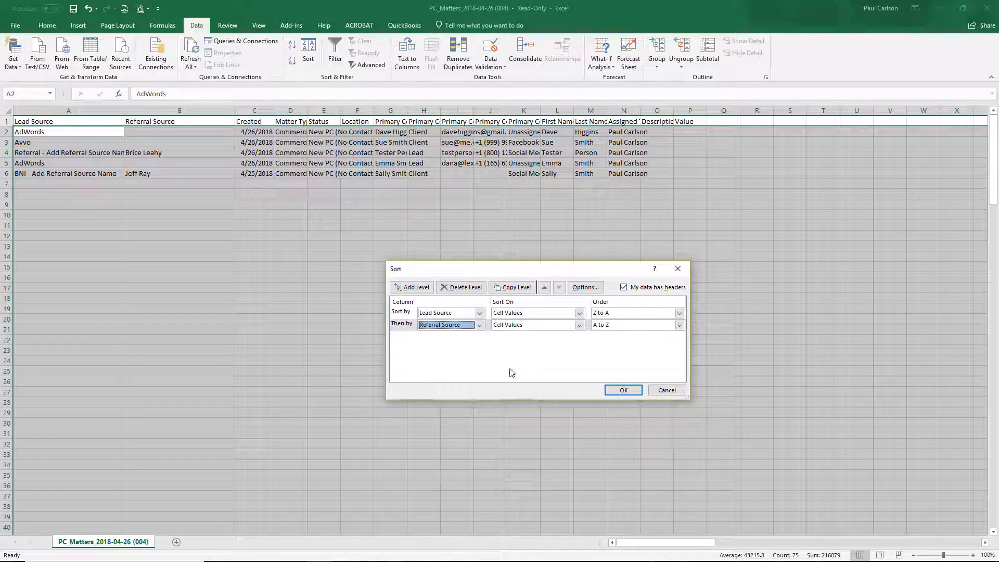
left_click(420, 290)
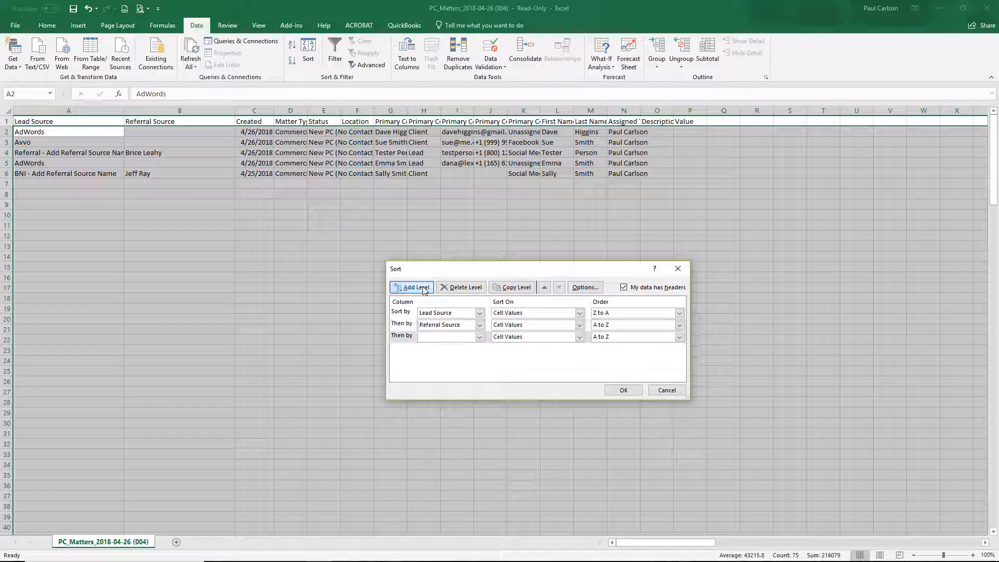
left_click(480, 337)
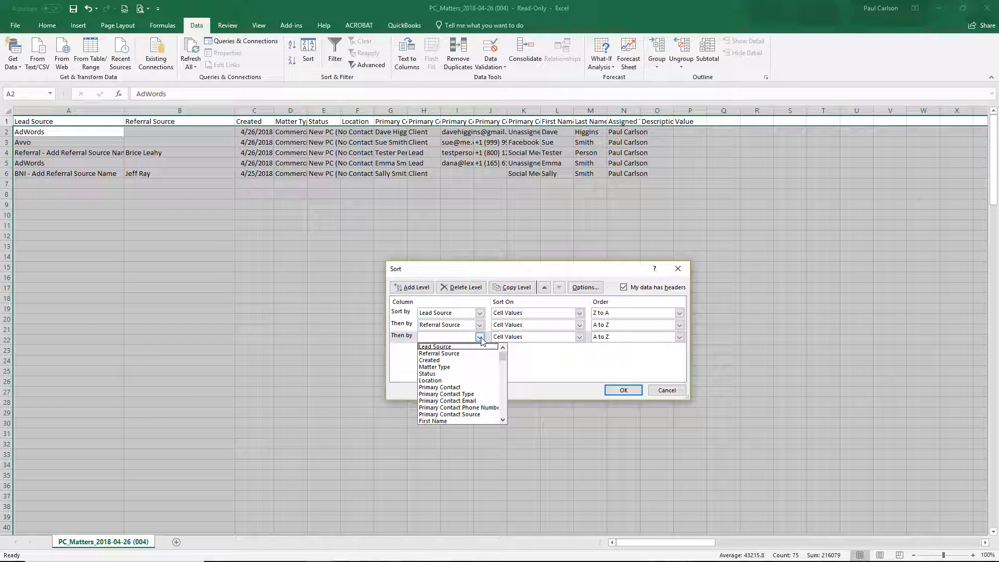
left_click(443, 360)
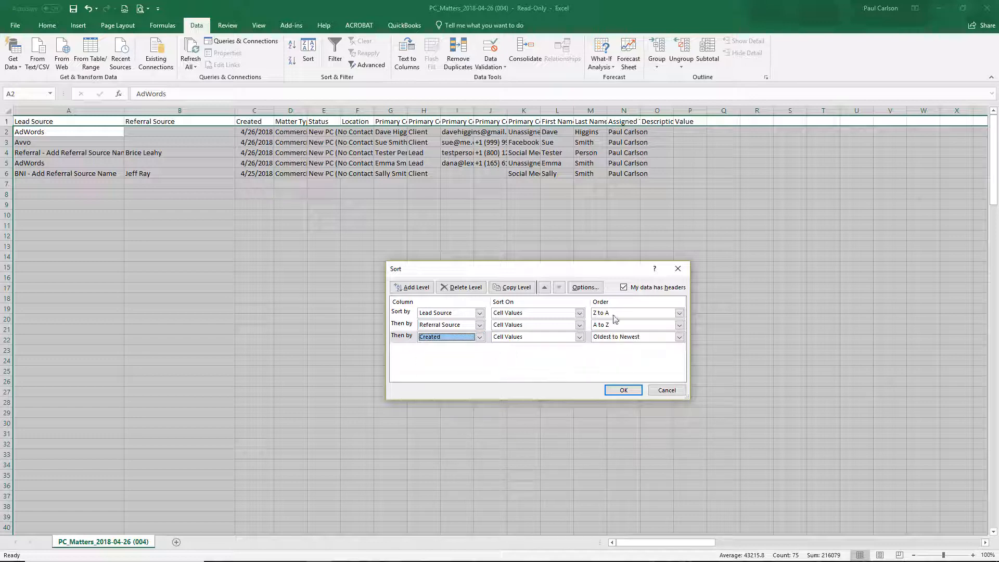
left_click(624, 391)
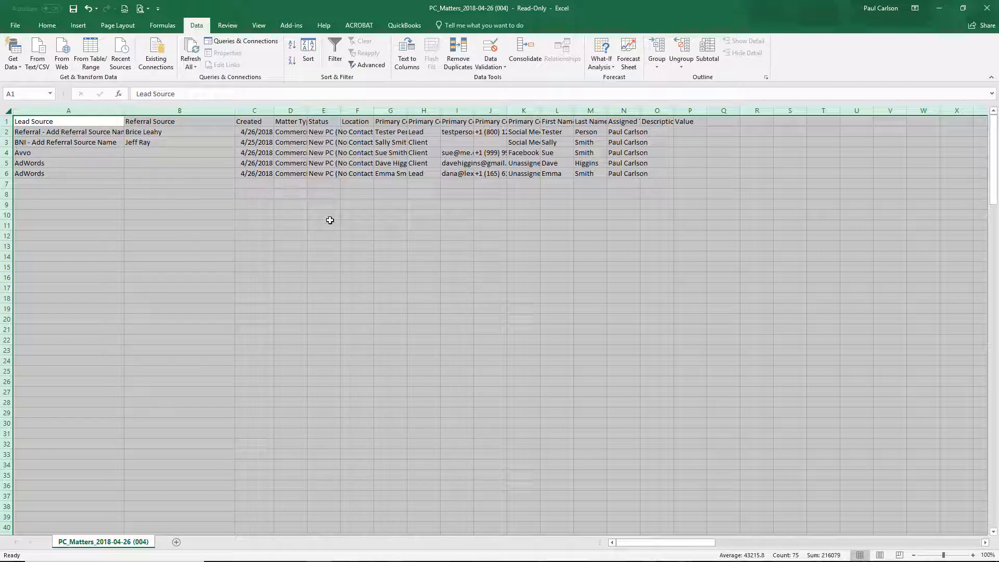
left_click(350, 218)
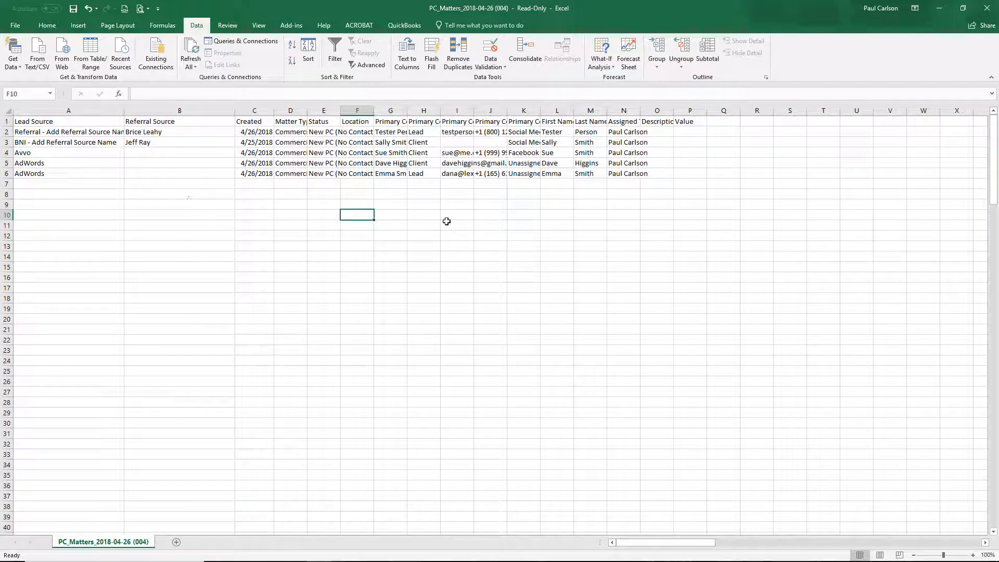
Set up a subtotal on the full data range including headers, using Count at each change in Lead Source.
left_click_drag(680, 177, 42, 119)
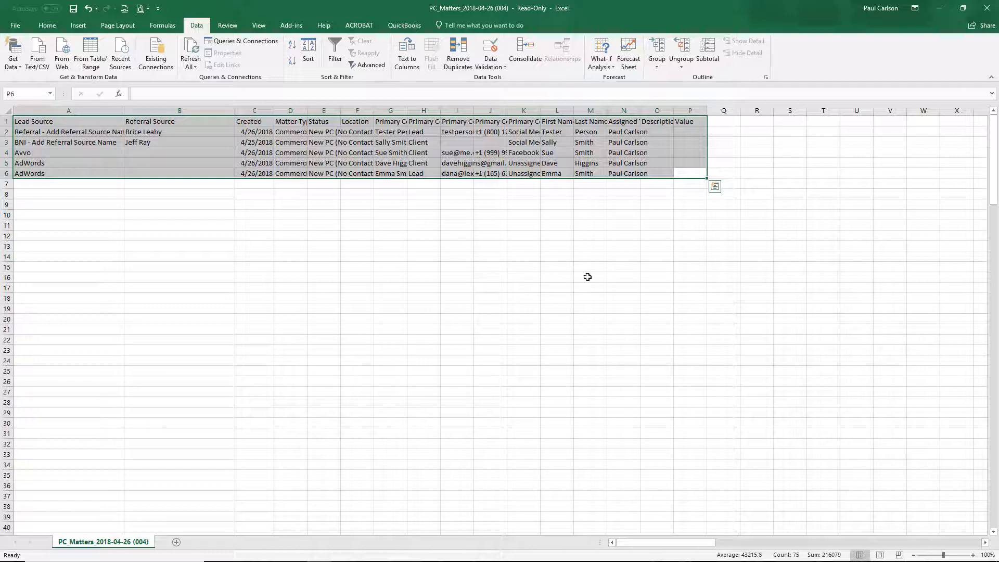
left_click(709, 49)
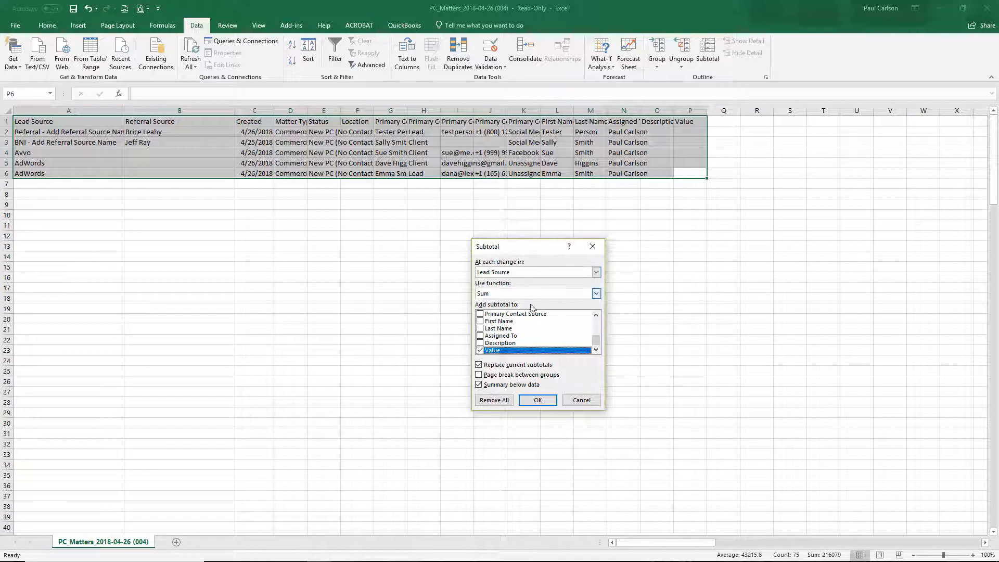
left_click(596, 294)
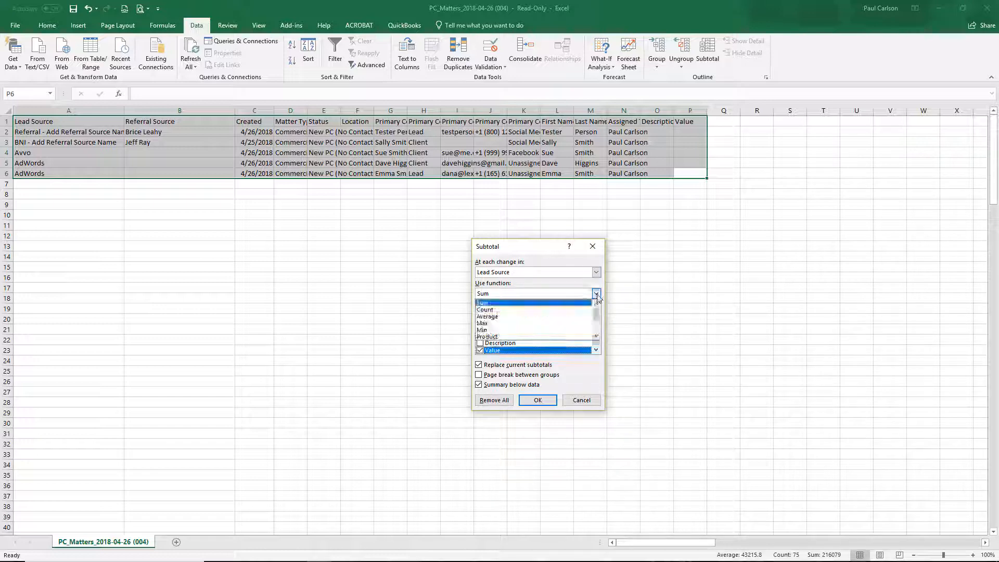
left_click(503, 310)
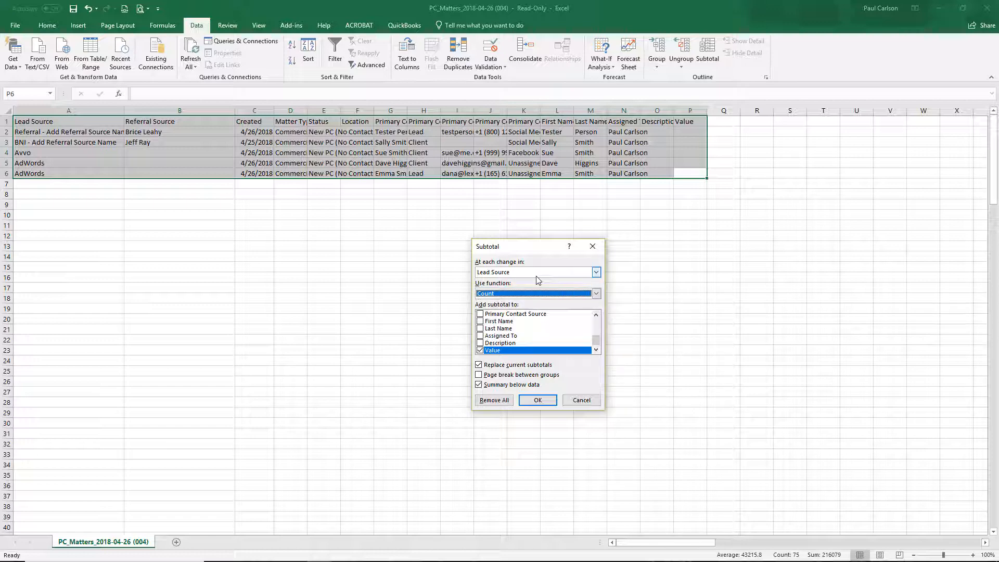
Apply the subtotal to the Created column instead of Value, keeping the summary below the data.
double_click(597, 314)
left_click(596, 315)
left_click(597, 315)
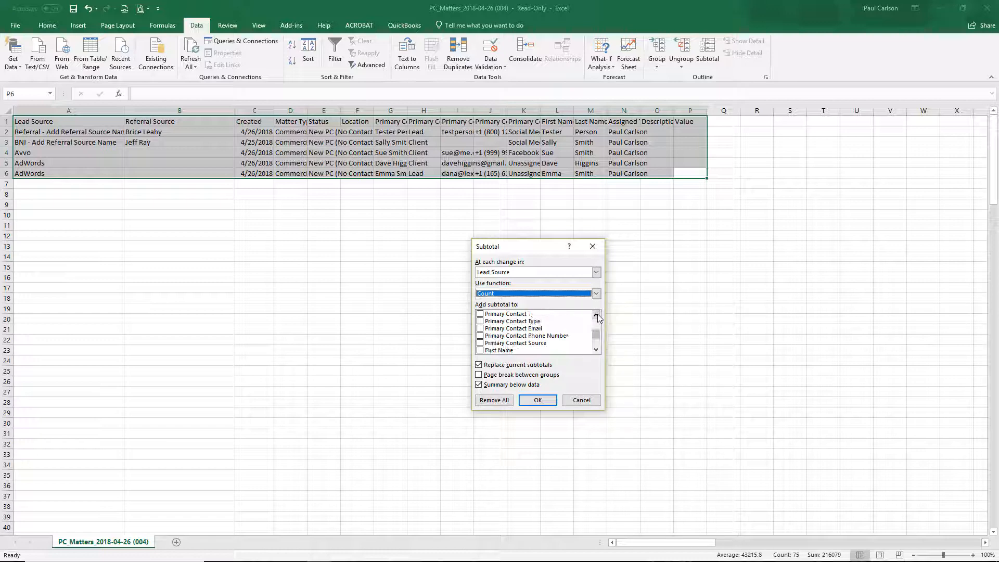
left_click(597, 314)
left_click(597, 315)
left_click(597, 315)
left_click(597, 314)
left_click(597, 314)
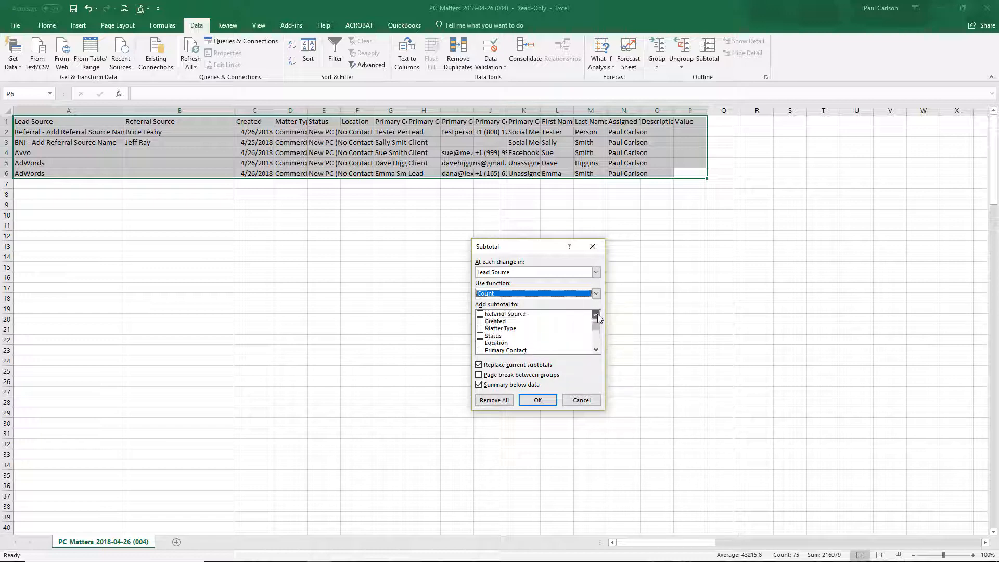
left_click(480, 321)
left_click_drag(599, 331, 595, 355)
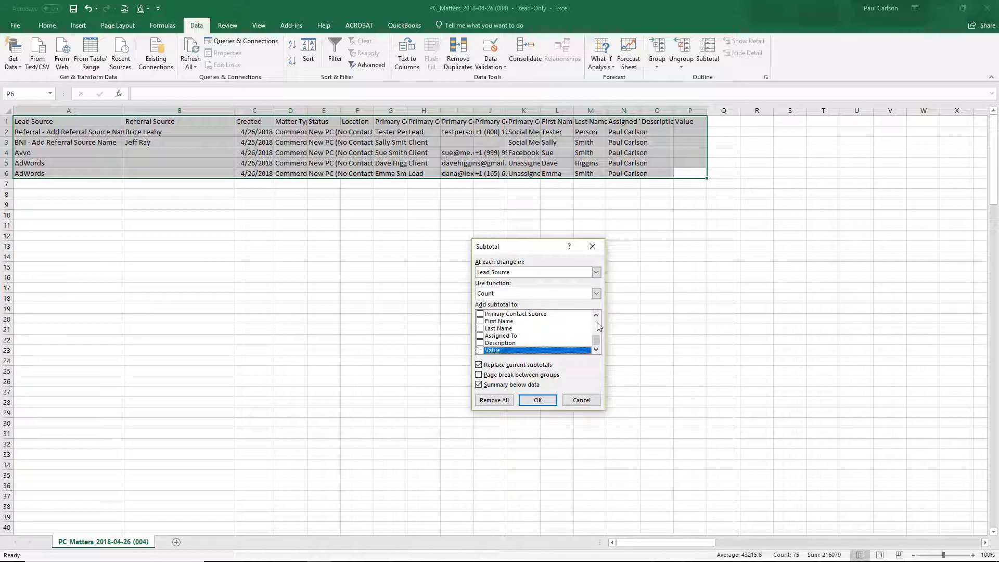
left_click_drag(596, 341, 598, 322)
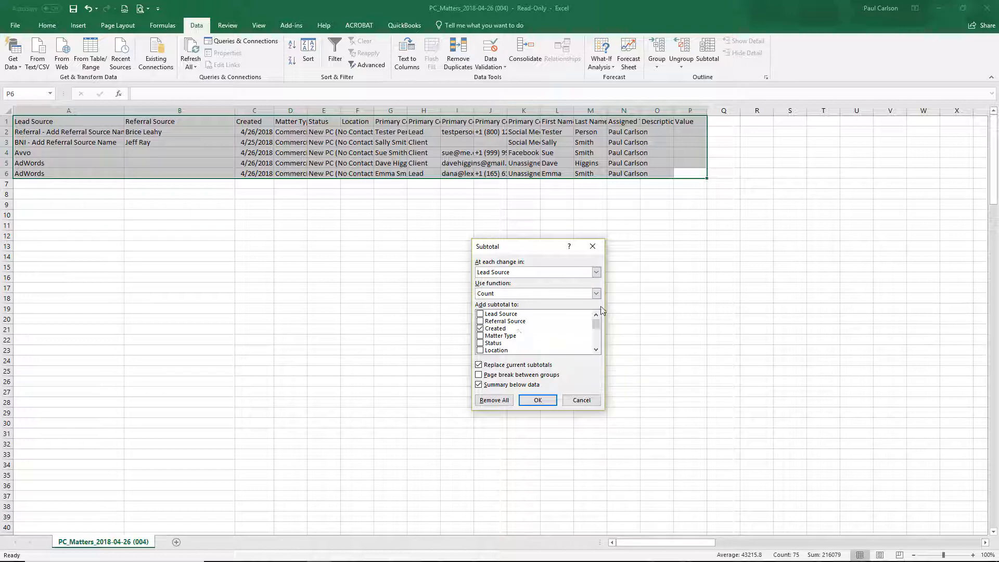
left_click(539, 401)
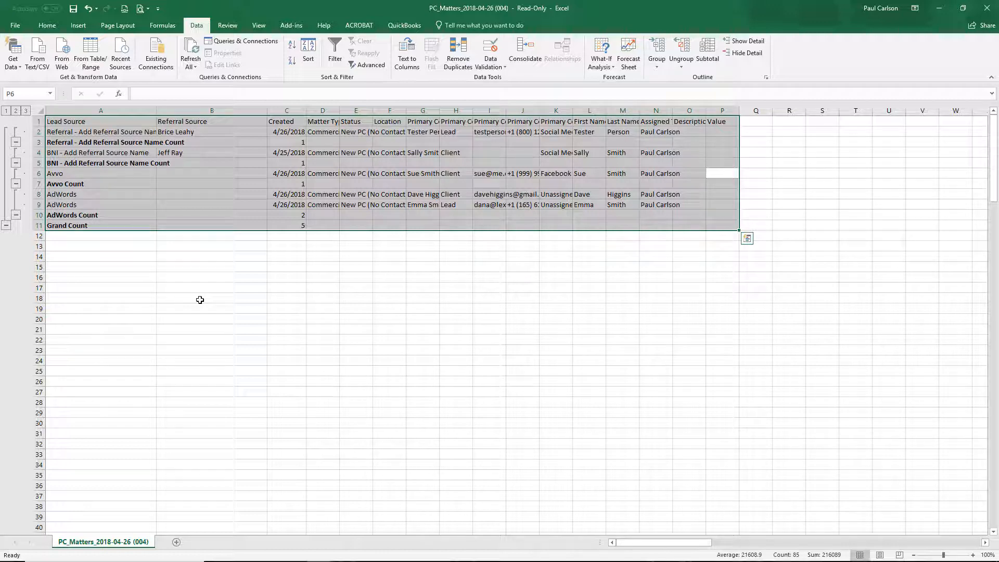
left_click(227, 279)
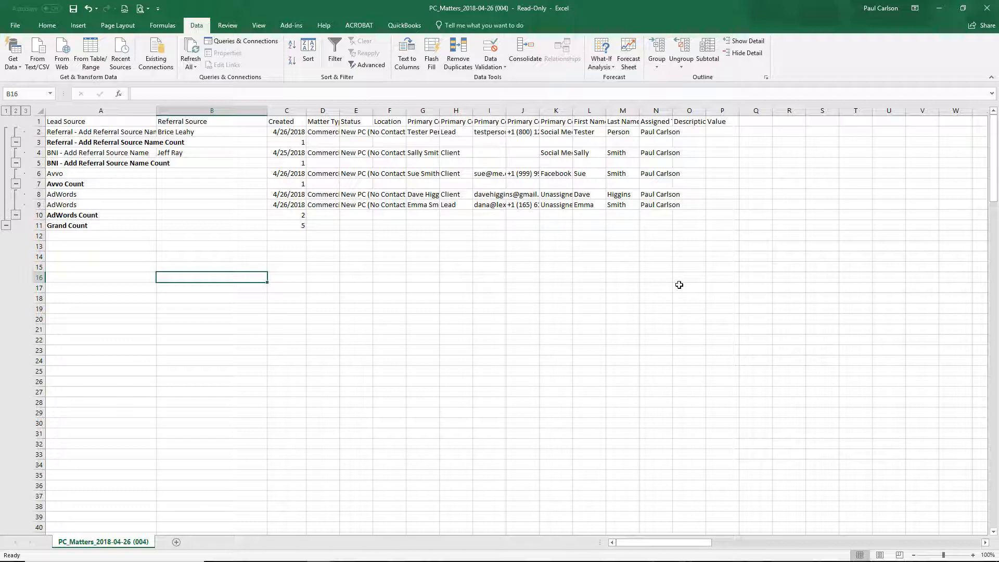
Widen the Status column so its full entries are readable.
left_click(366, 111)
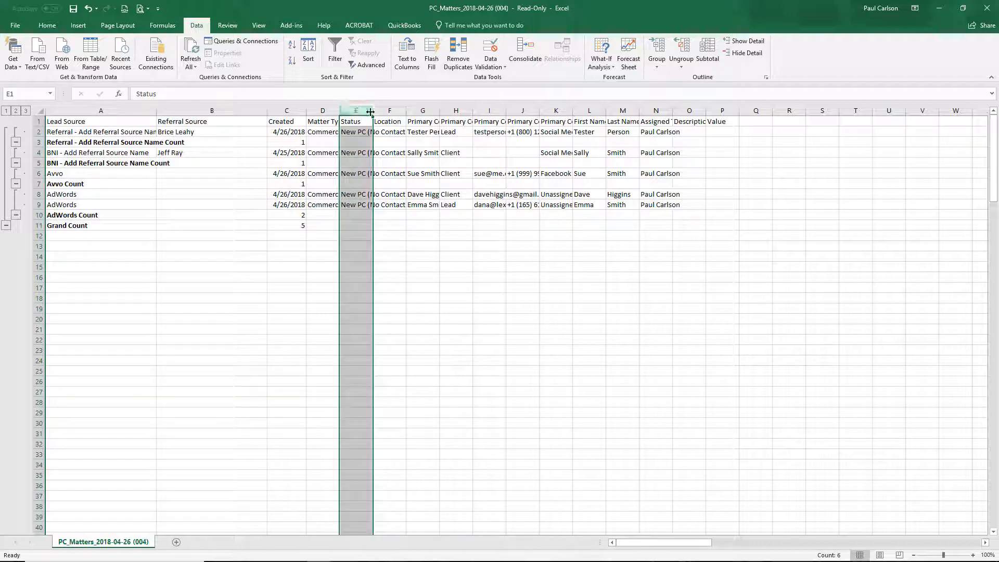
left_click_drag(370, 112, 438, 111)
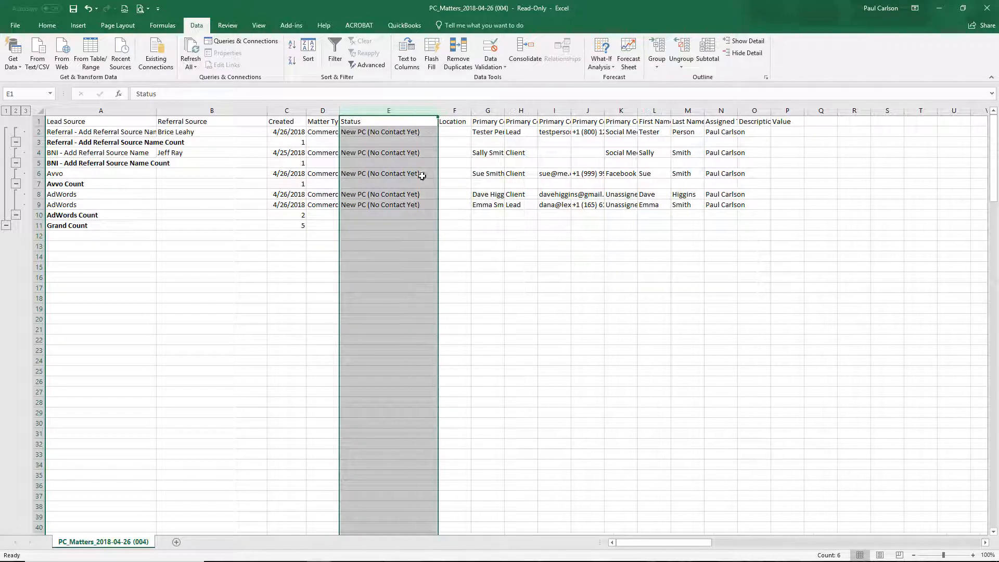
left_click(375, 260)
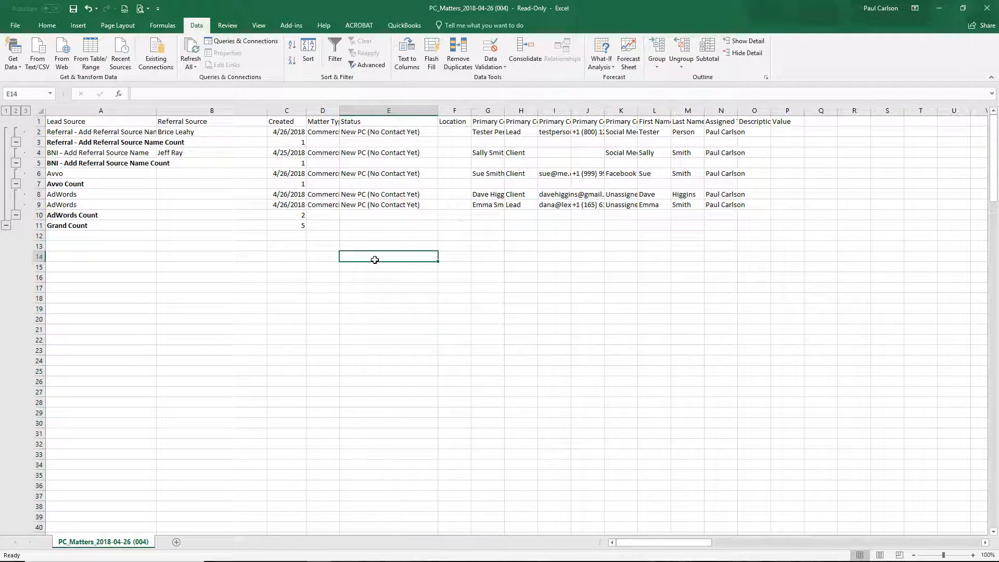
left_click(382, 149)
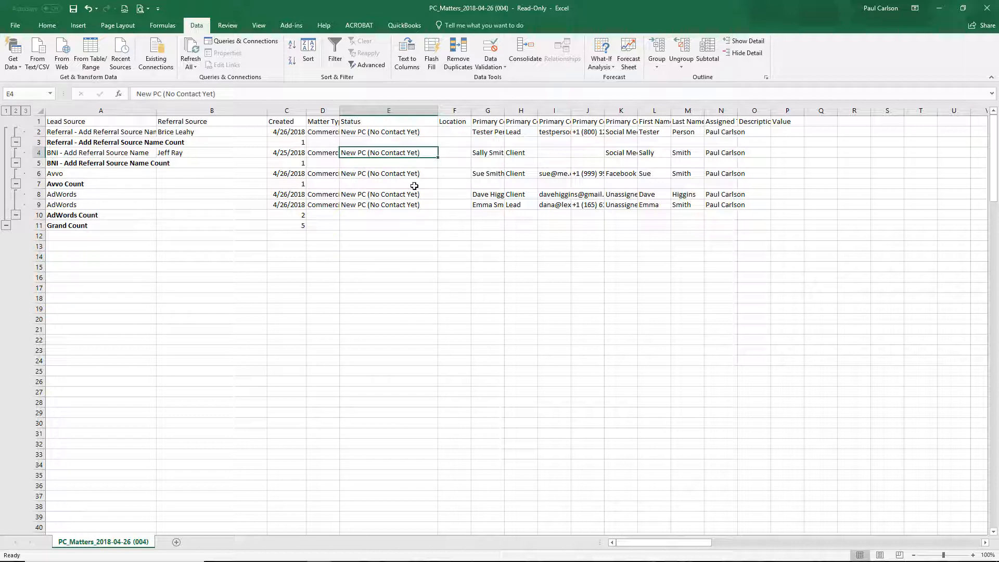